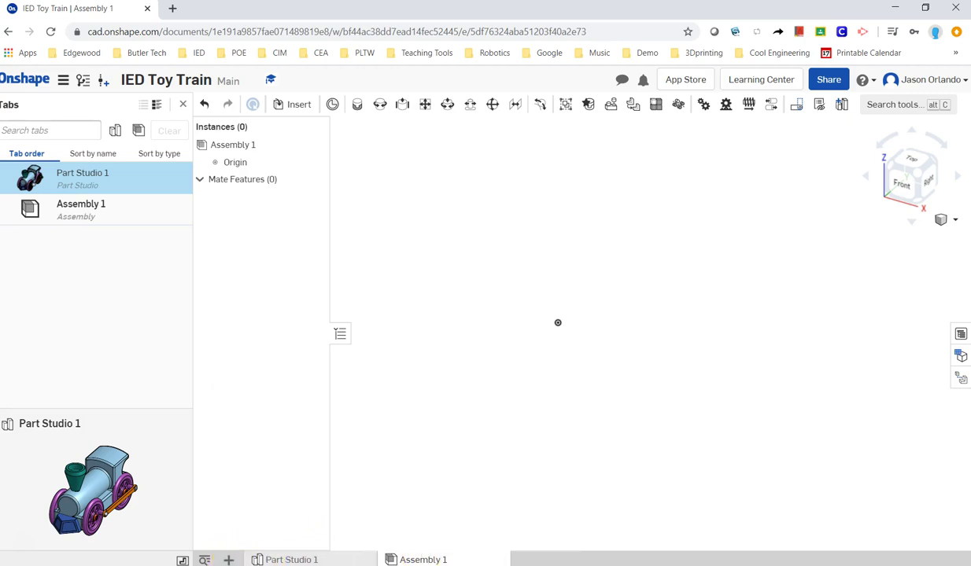
left_click(228, 560)
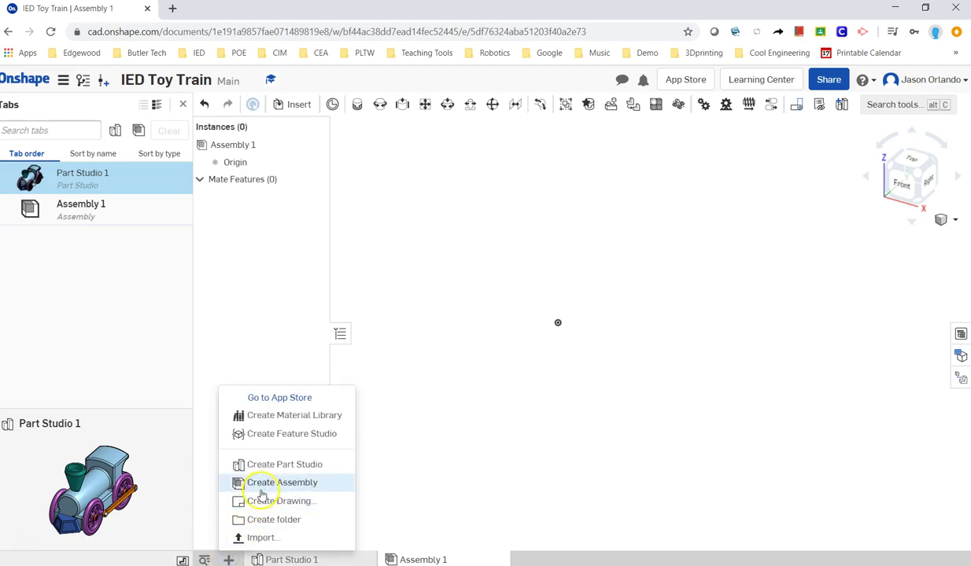
left_click(566, 557)
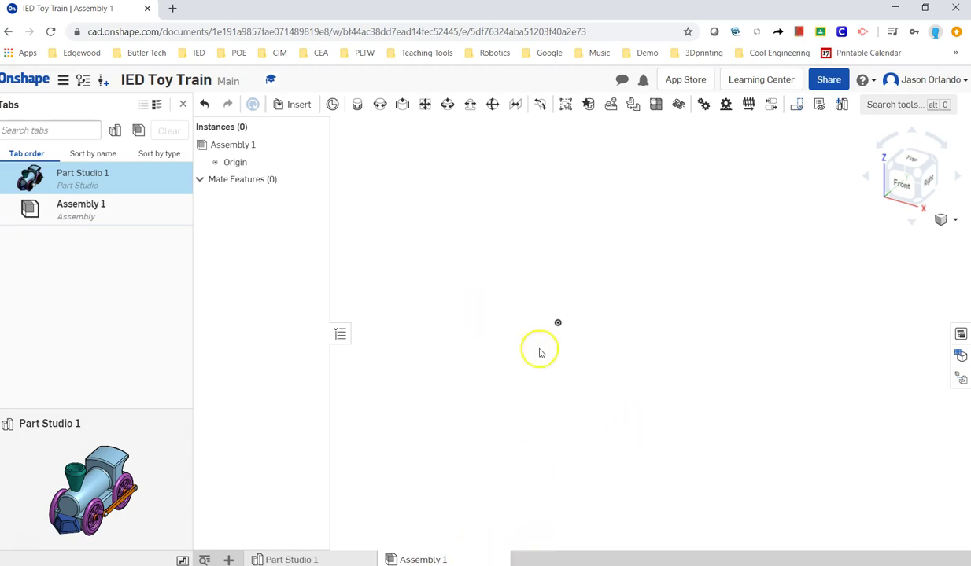
Step: Insert the Train Body part from Part Studio 1 into Assembly 1
middle_click_drag(589, 285, 564, 326)
left_click(298, 106)
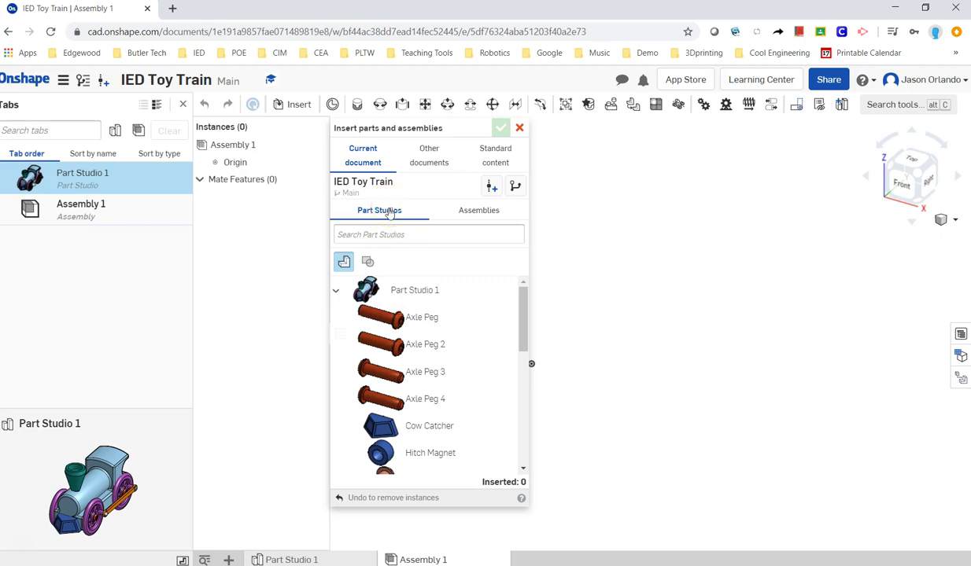
scroll(409, 331, "down", 5)
scroll(419, 363, "up", 3)
scroll(419, 364, "up", 4)
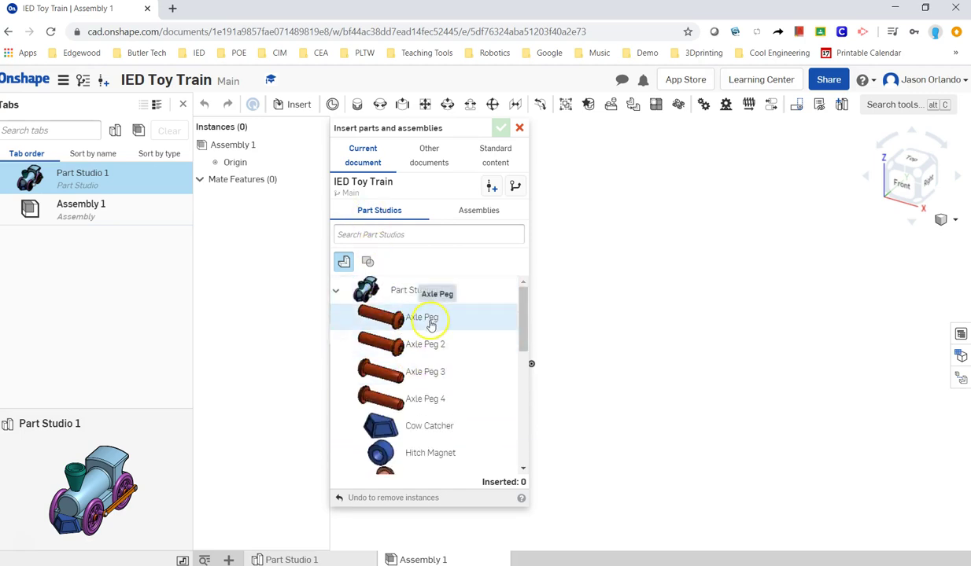
scroll(431, 325, "down", 8)
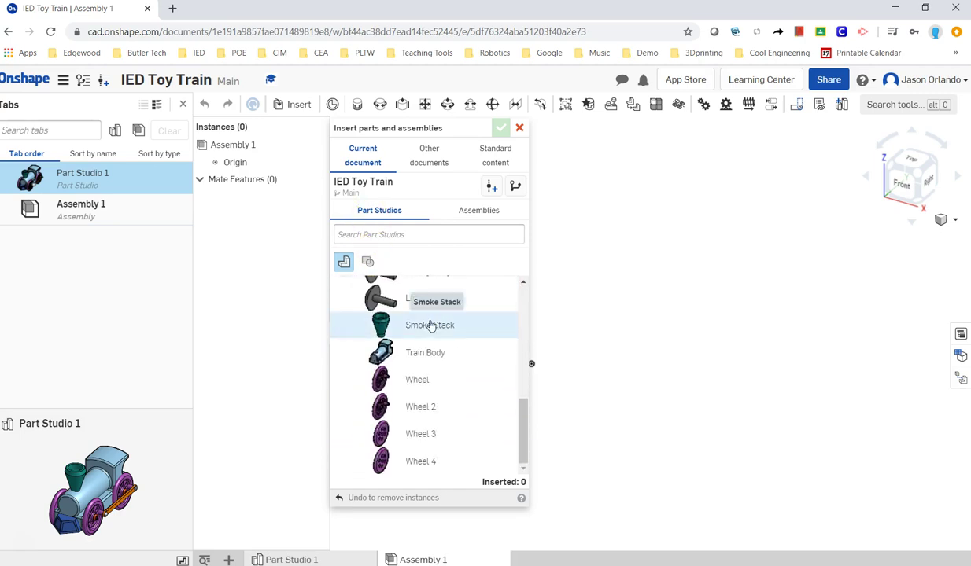
left_click(425, 348)
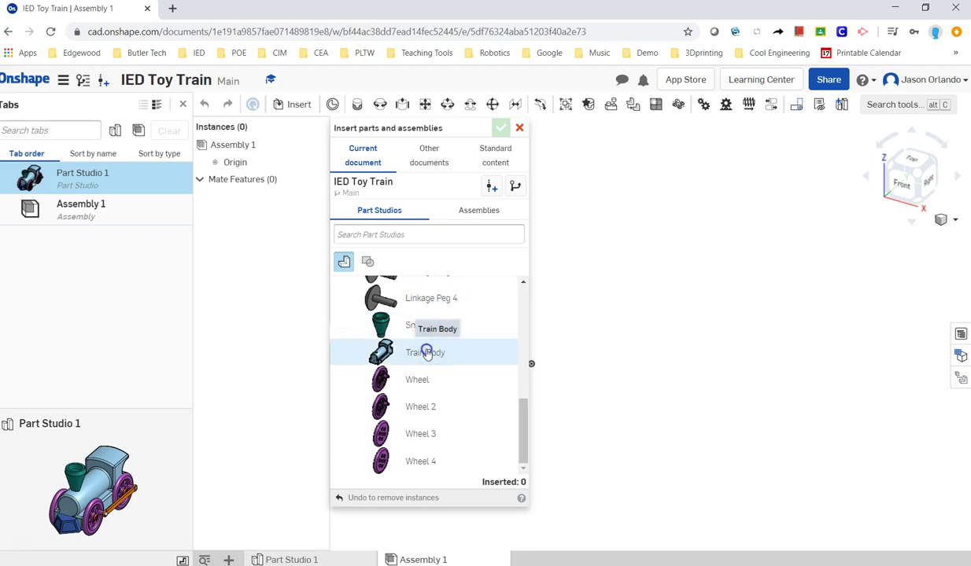
left_click_drag(434, 129, 298, 151)
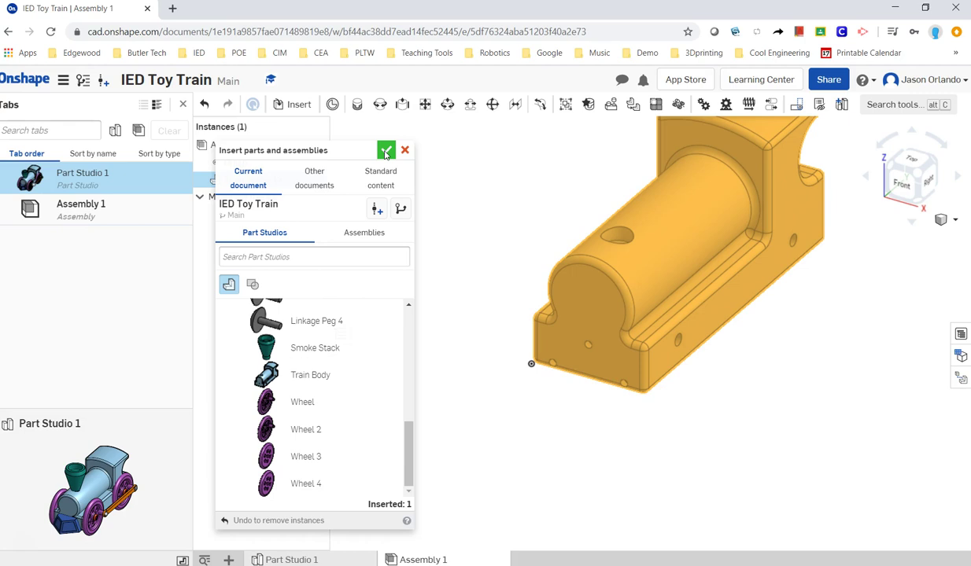
left_click(386, 151)
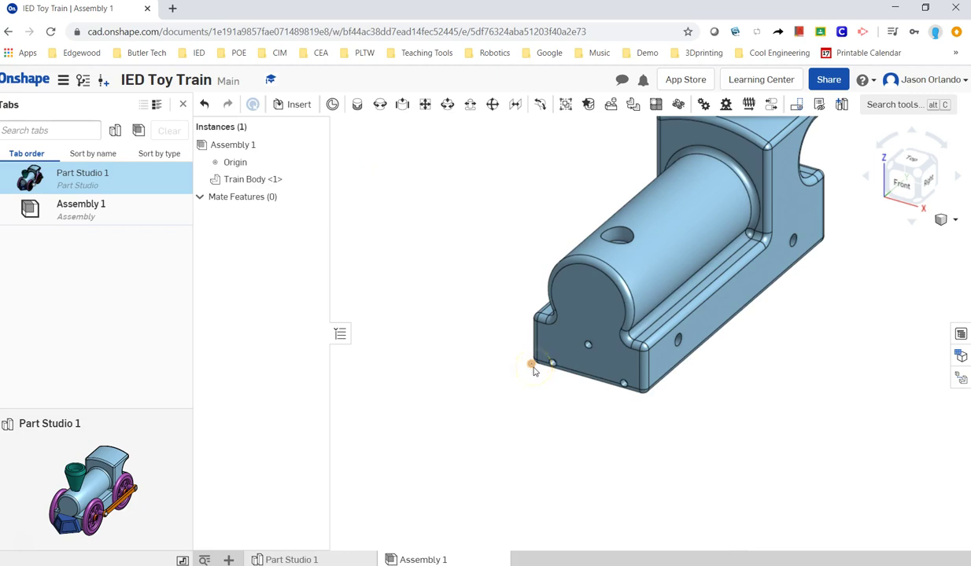
Step: Move the train body freely away from the assembly origin
middle_click_drag(823, 361, 765, 392)
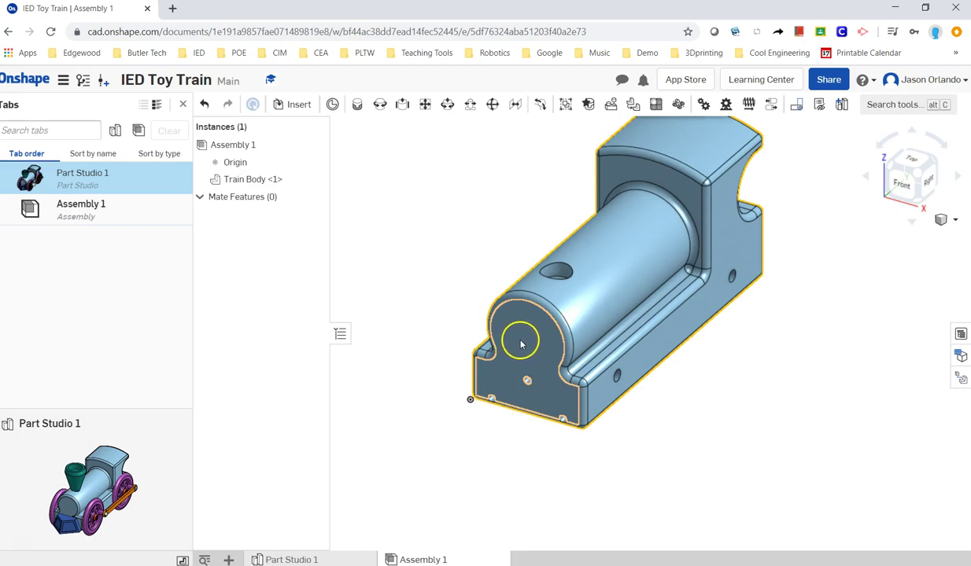
left_click_drag(521, 339, 649, 417)
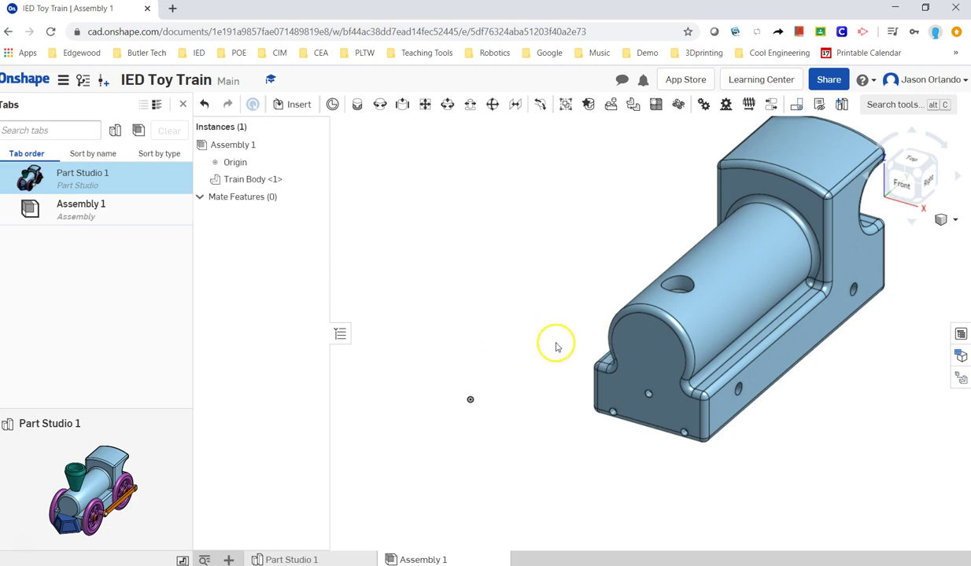
middle_click_drag(541, 276, 519, 316)
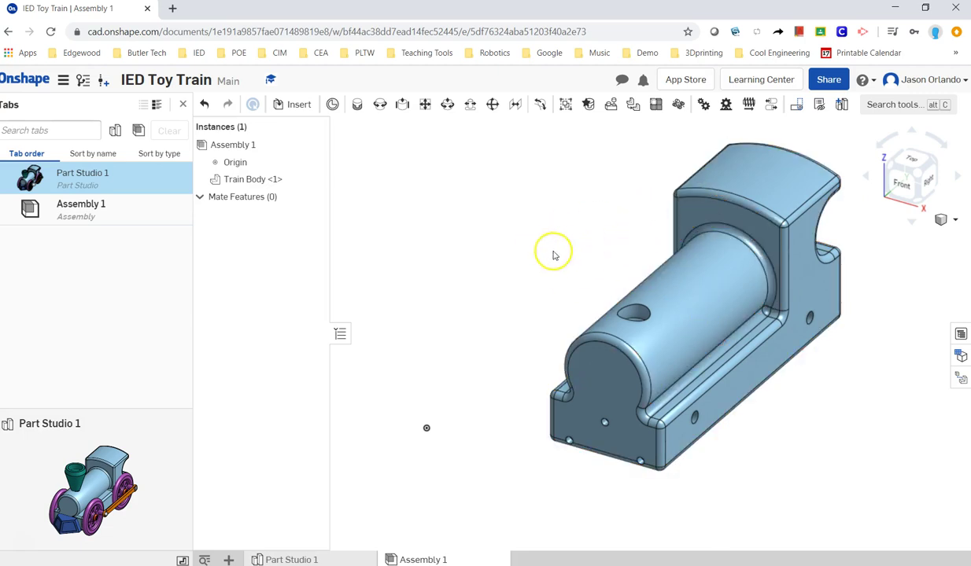
Step: Flip the train body by anti-aligning its vertical triad axis with Z, and align that axis with Z again
left_click(704, 285)
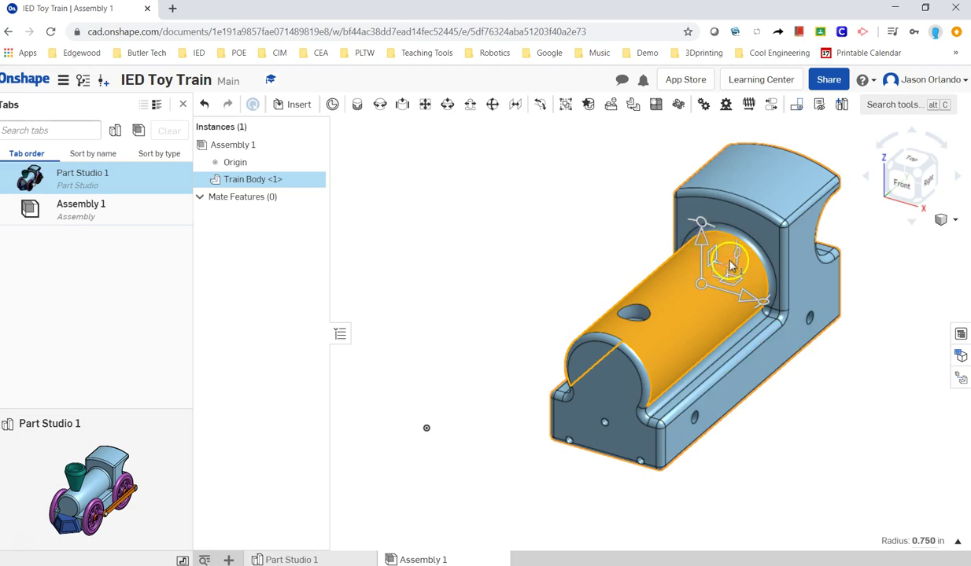
right_click(706, 246)
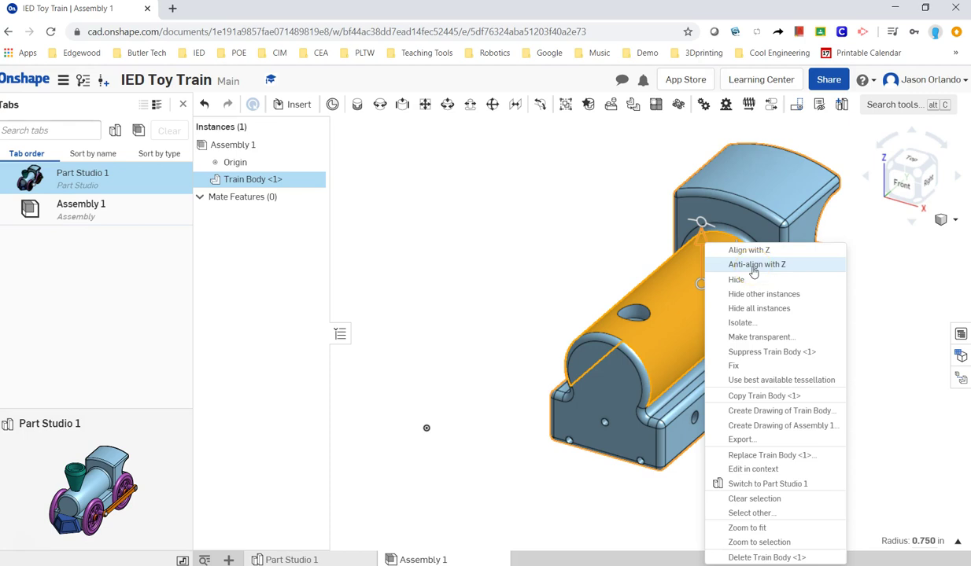
left_click(753, 267)
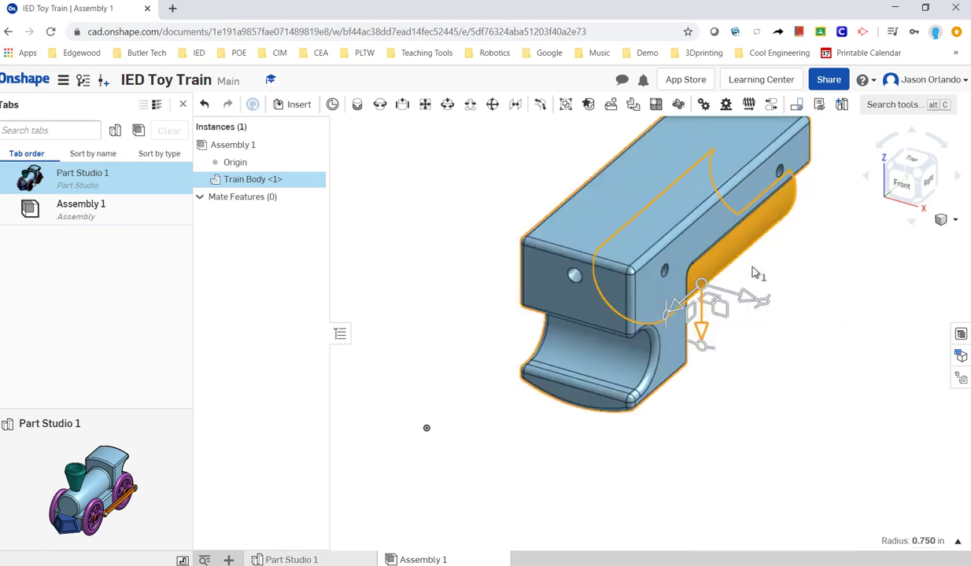
right_click(702, 328)
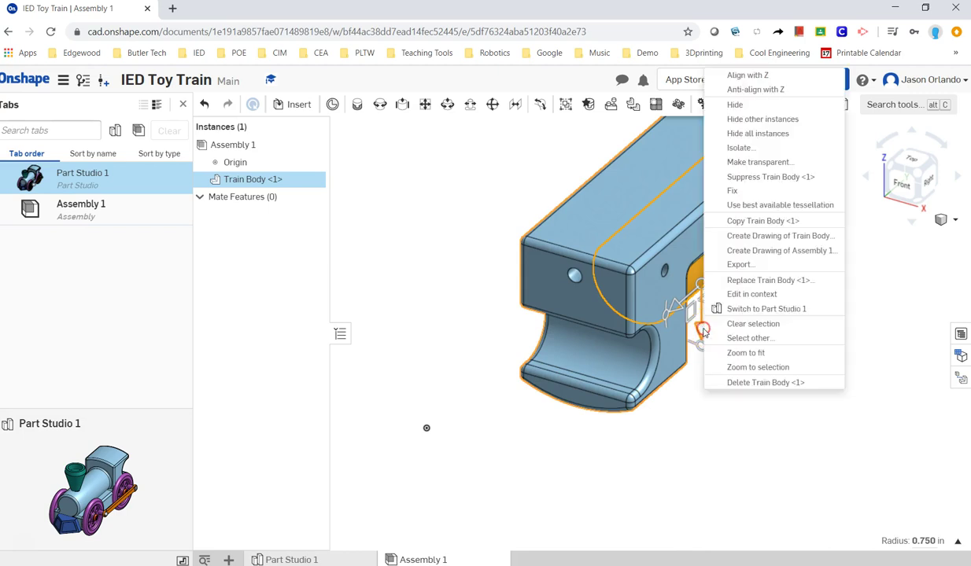
left_click(735, 75)
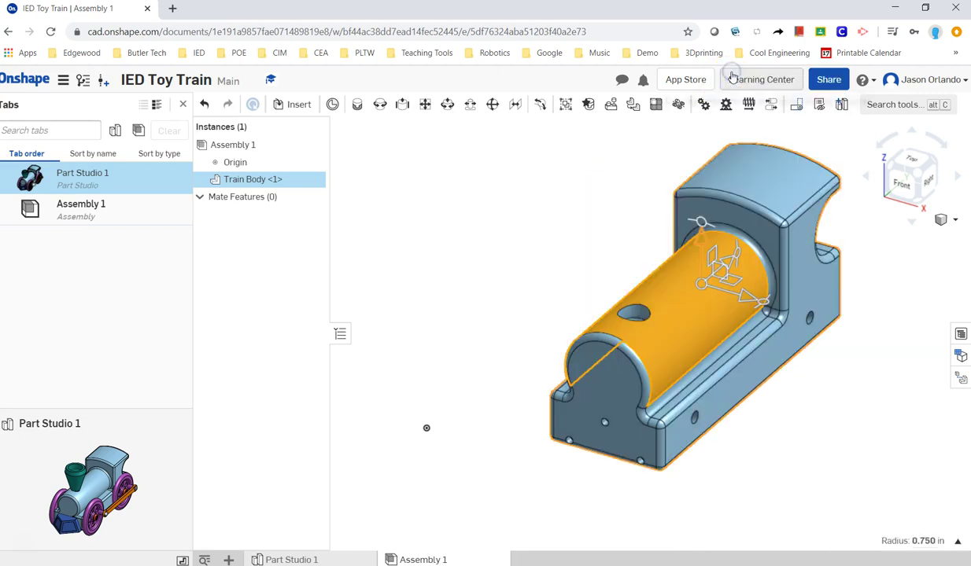
Step: Try aligning the train body's horizontal triad axis with Z, return the body to upright and clear the selection
right_click(741, 302)
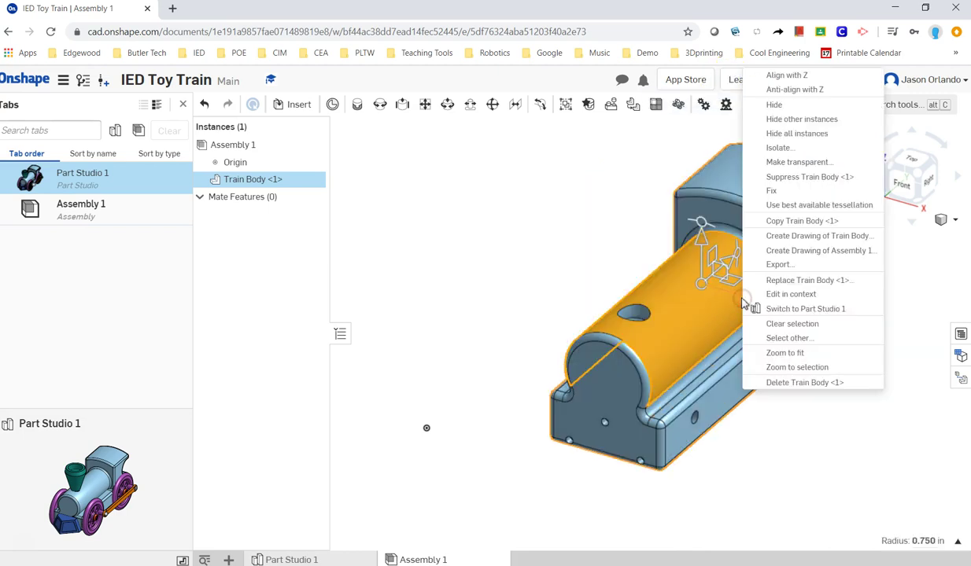
left_click(789, 76)
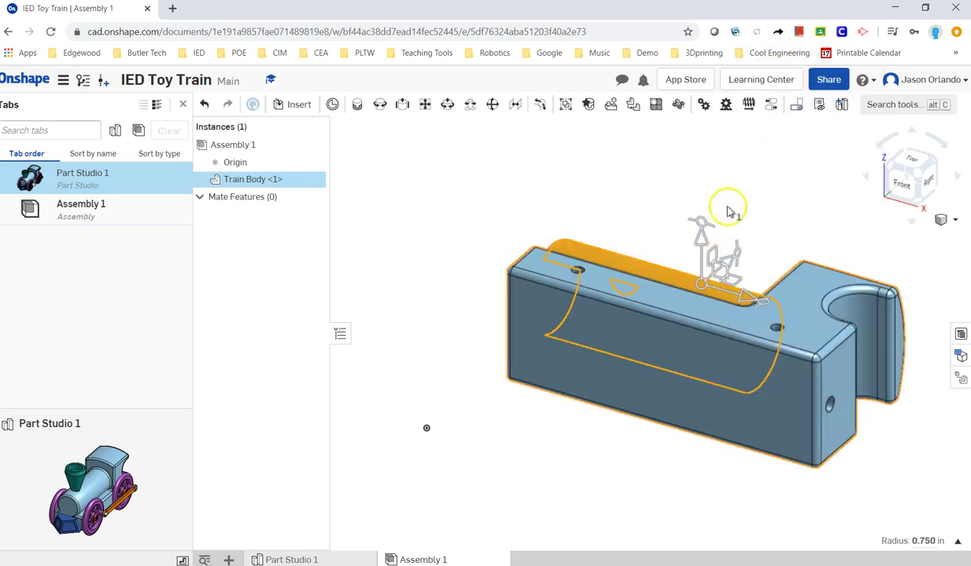
mouse_move(788, 220)
right_mouse_down()
mouse_move(739, 255)
mouse_move(756, 265)
mouse_move(793, 217)
mouse_move(781, 208)
right_mouse_up()
left_click(786, 214)
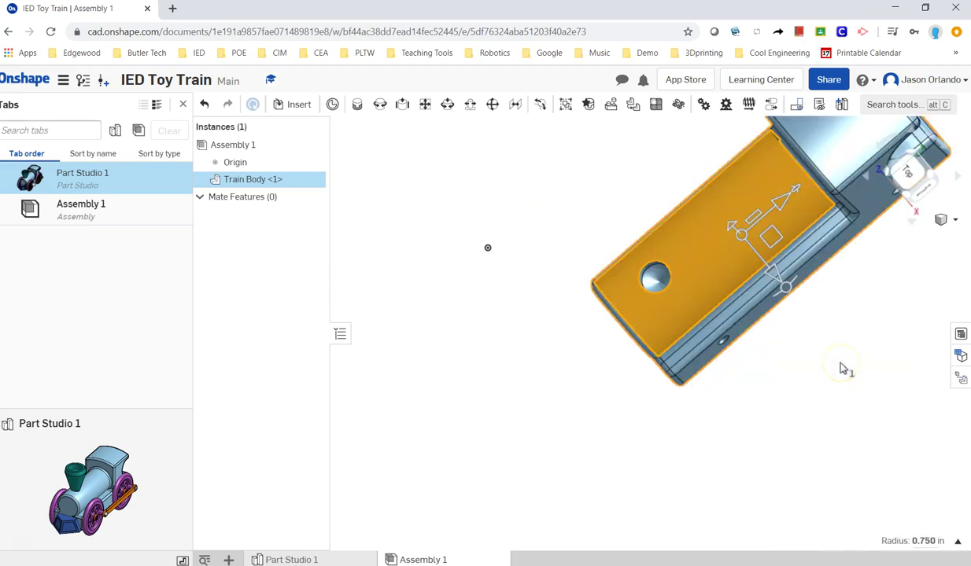
right_click_drag(843, 370, 815, 319)
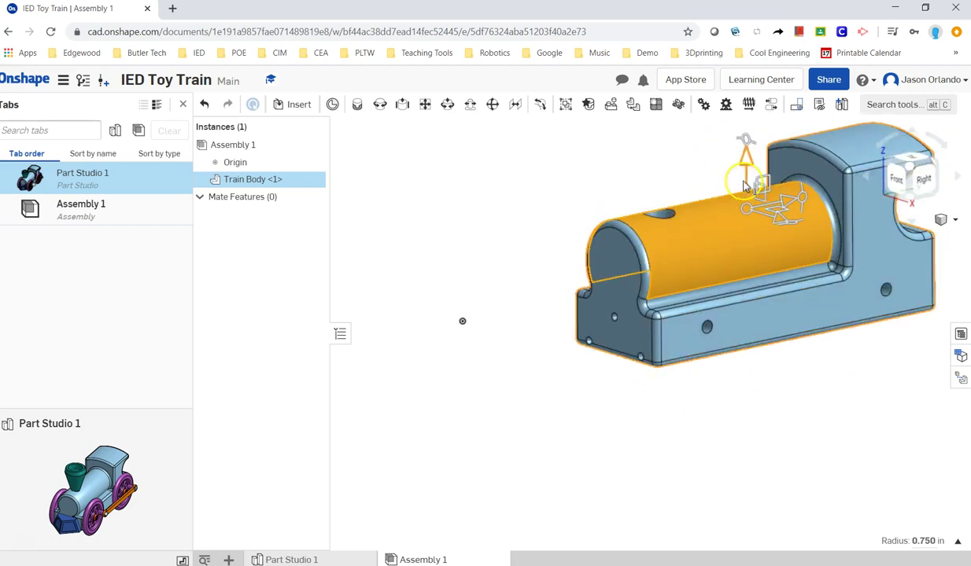
middle_click_drag(852, 399, 761, 442)
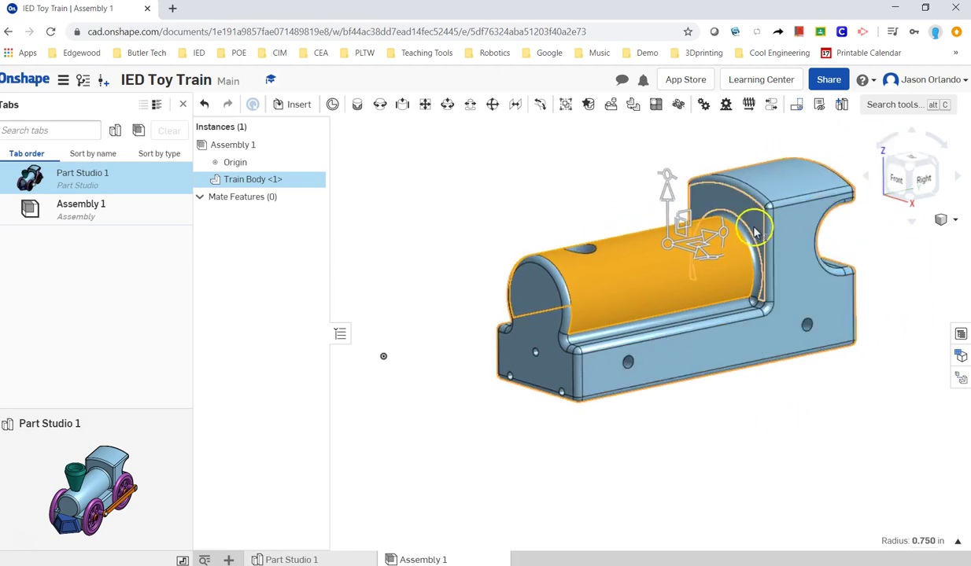
left_click(778, 457)
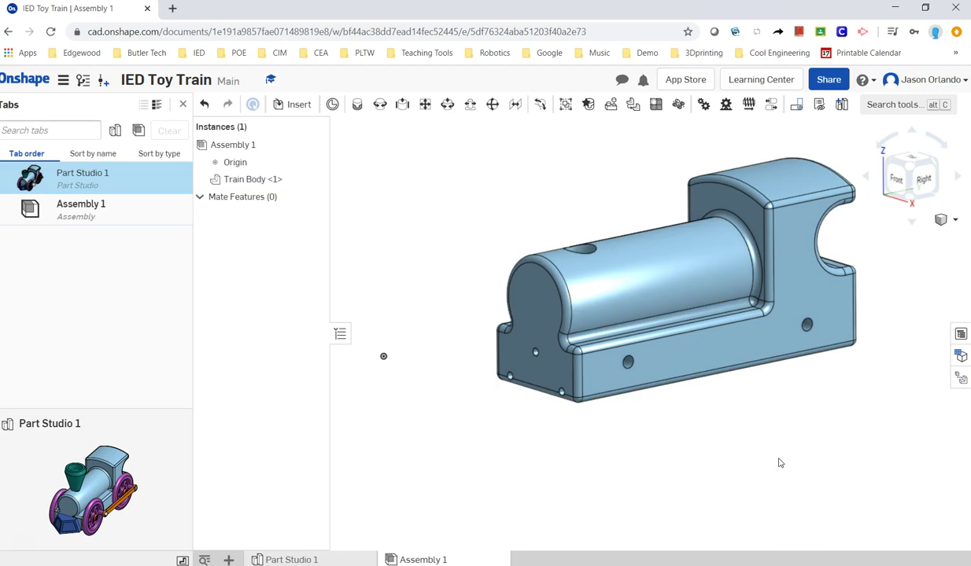
Step: Select the train body's side face and relocate its triad manipulator to the midpoint of the boiler cylinder's axis
right_click_drag(753, 453, 761, 460)
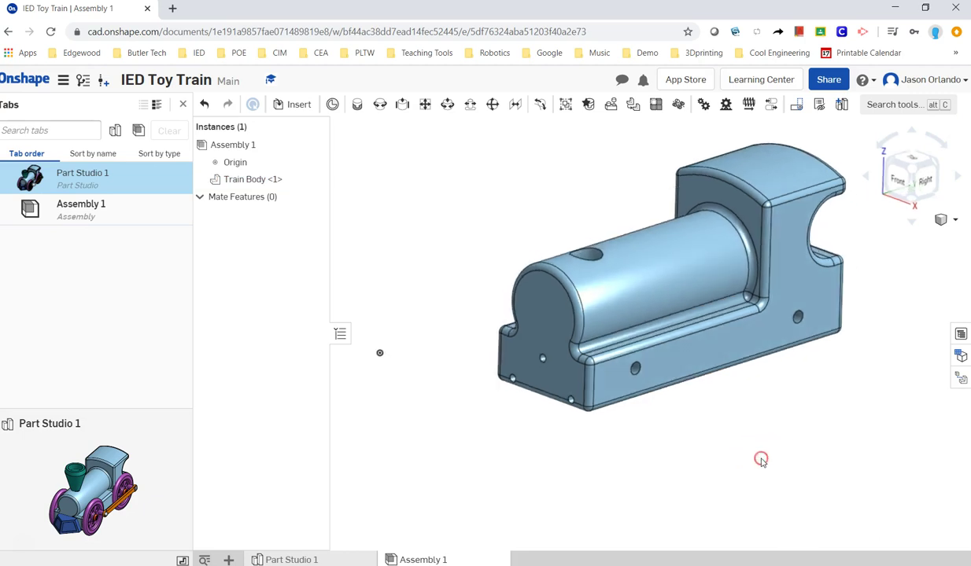
left_click(723, 347)
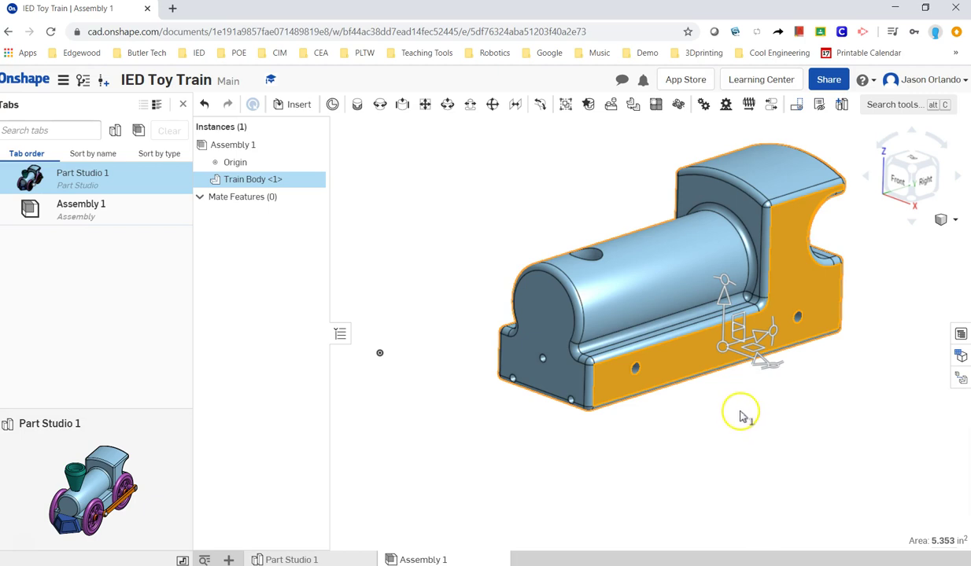
left_click(722, 350)
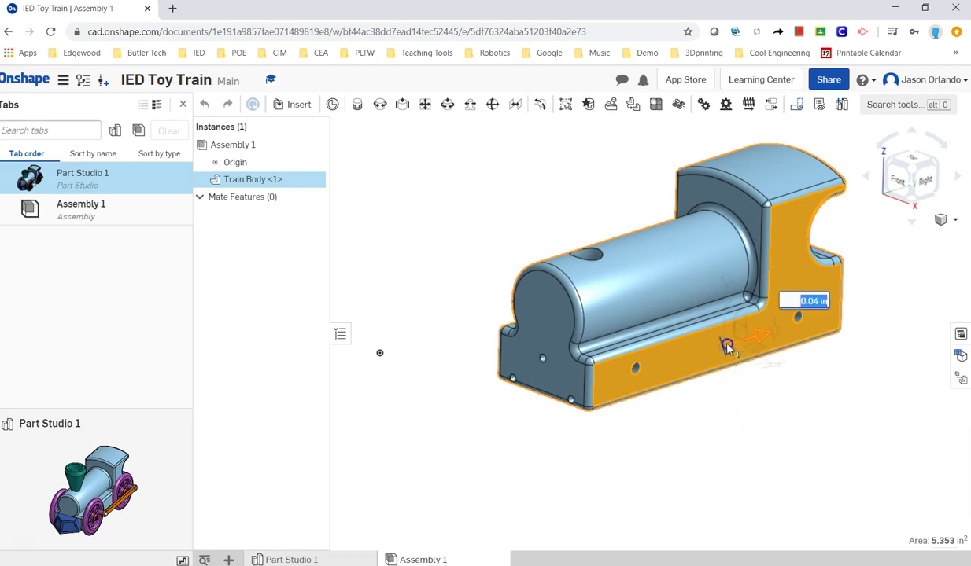
left_click(755, 410)
left_click_drag(722, 346, 694, 271)
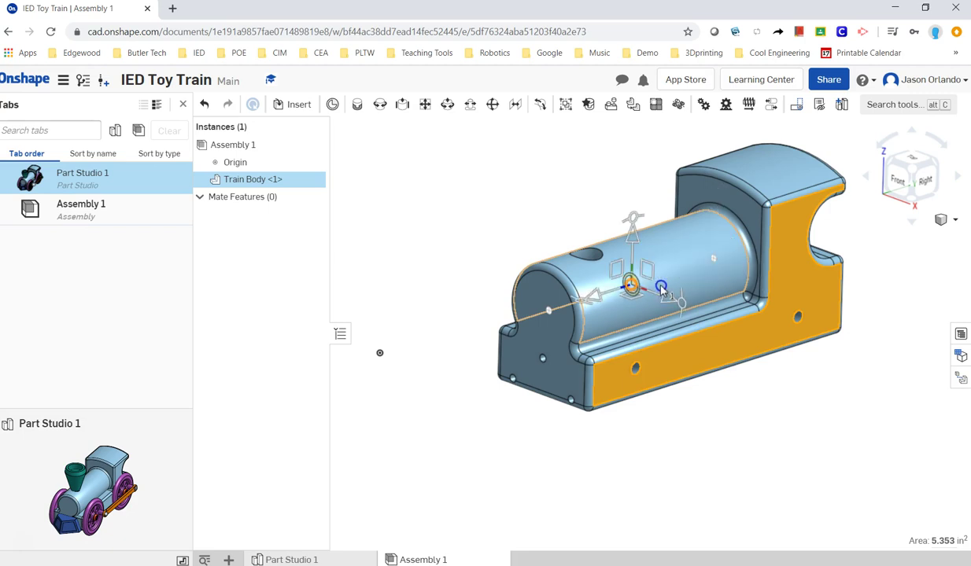
right_click_drag(683, 334, 787, 422)
right_click_drag(678, 442, 745, 465)
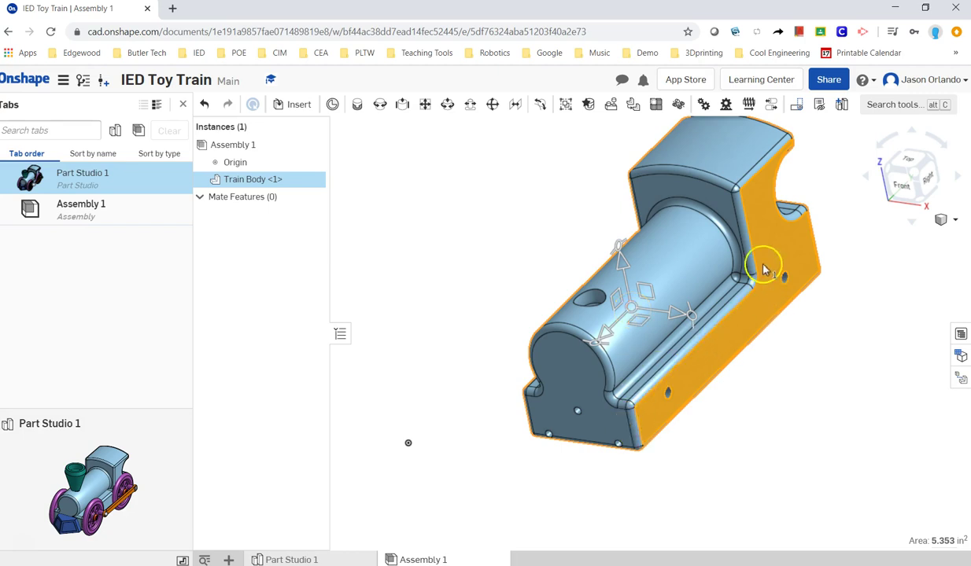
left_click_drag(635, 311, 690, 248)
left_click_drag(727, 219, 648, 296)
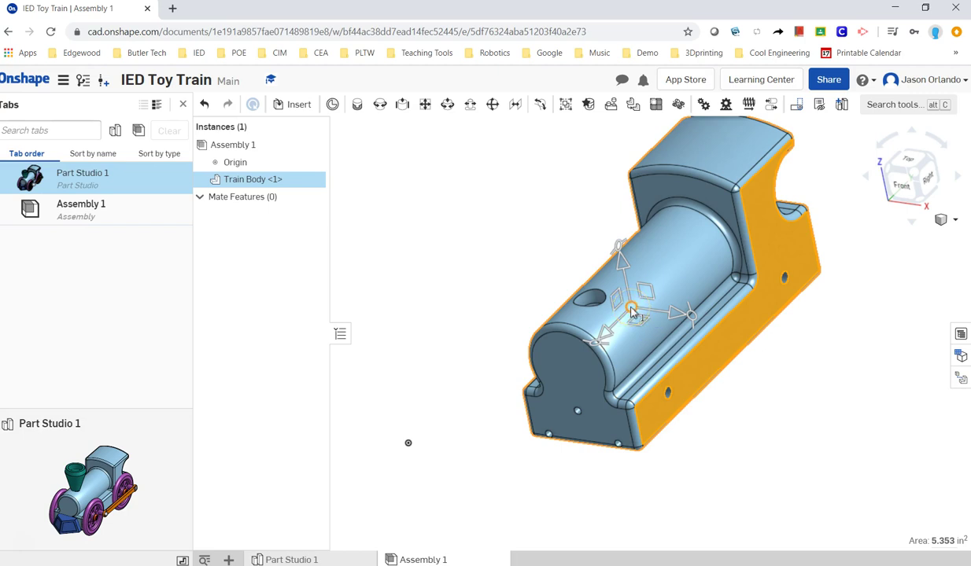
Step: Move the train body to the assembly origin using the triad manipulator's centre point
right_click(631, 309)
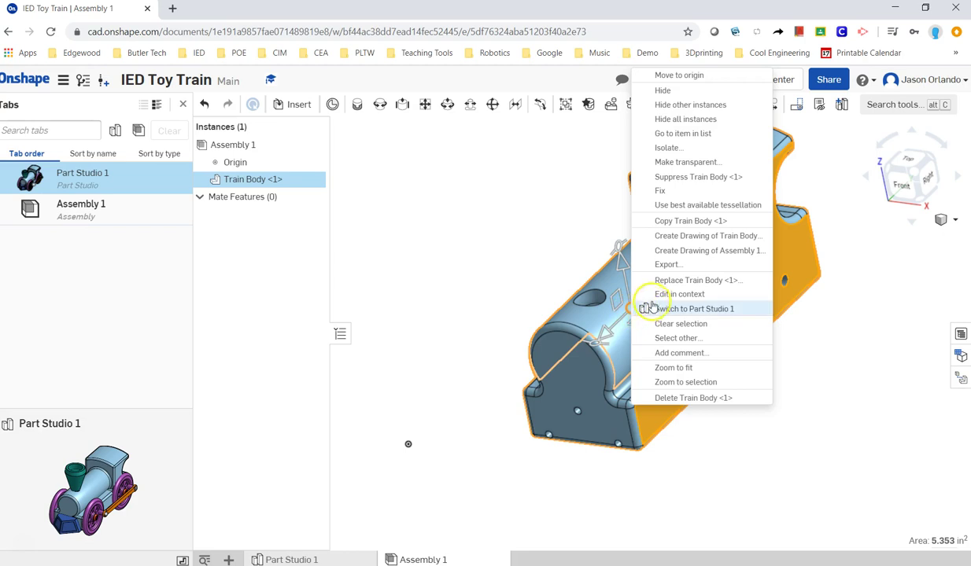
left_click(652, 299)
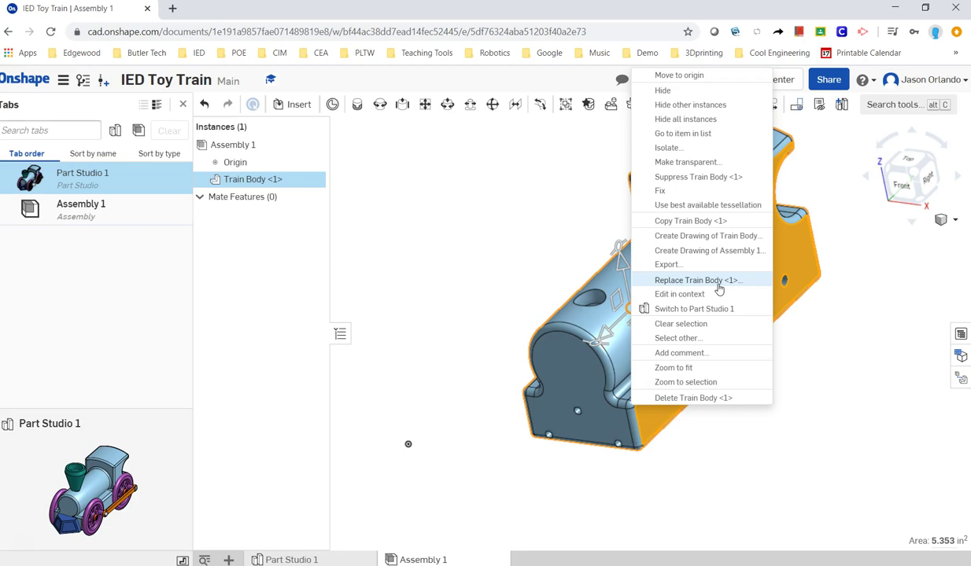
left_click(683, 77)
scroll(785, 266, "down", 3)
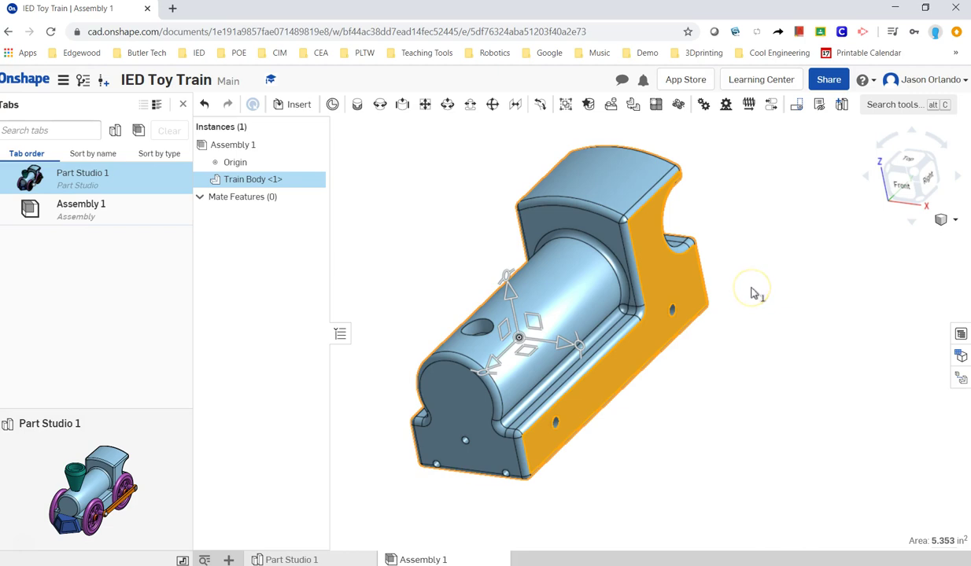
Step: Fix the train body in place and test the constraint by attempting to move it
right_click(578, 295)
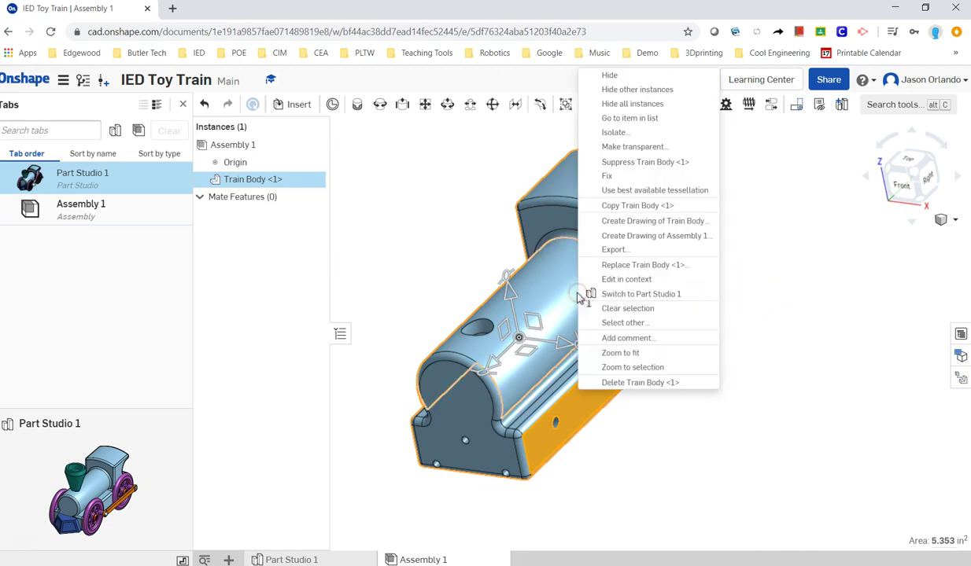
left_click(615, 176)
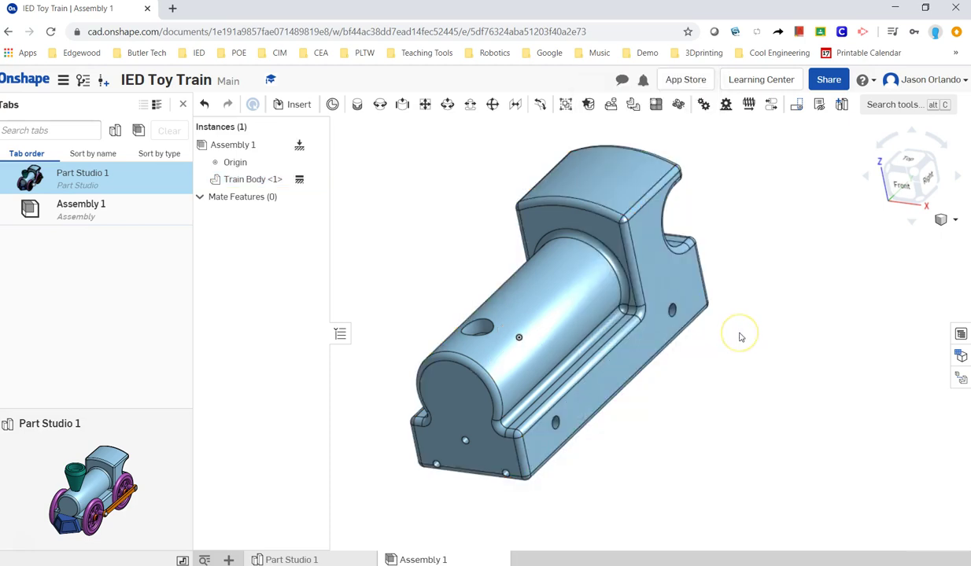
left_click_drag(574, 307, 722, 375)
left_click_drag(562, 305, 788, 388)
right_click_drag(786, 423, 822, 354)
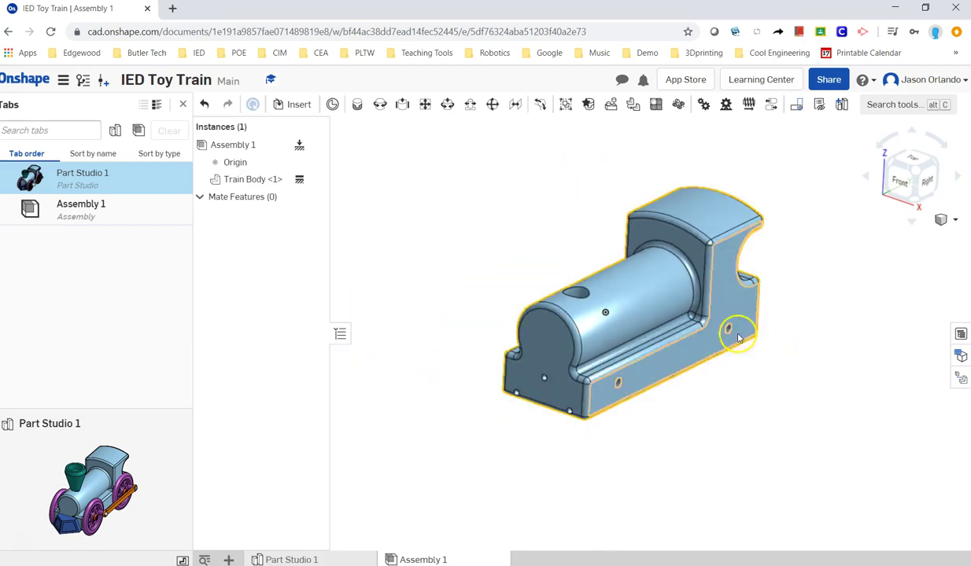
scroll(622, 342, "up", 3)
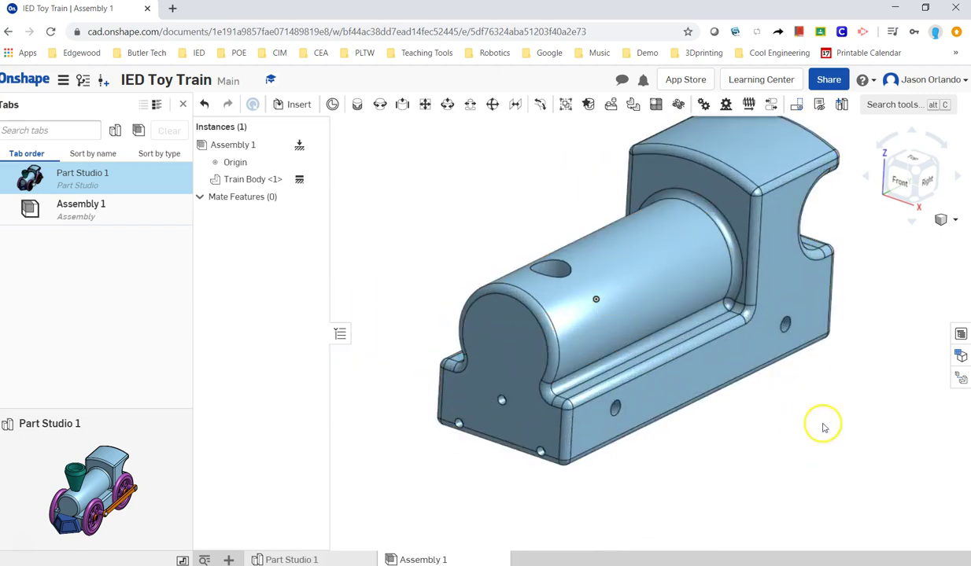
middle_click_drag(823, 422, 802, 418)
scroll(698, 346, "down", 3)
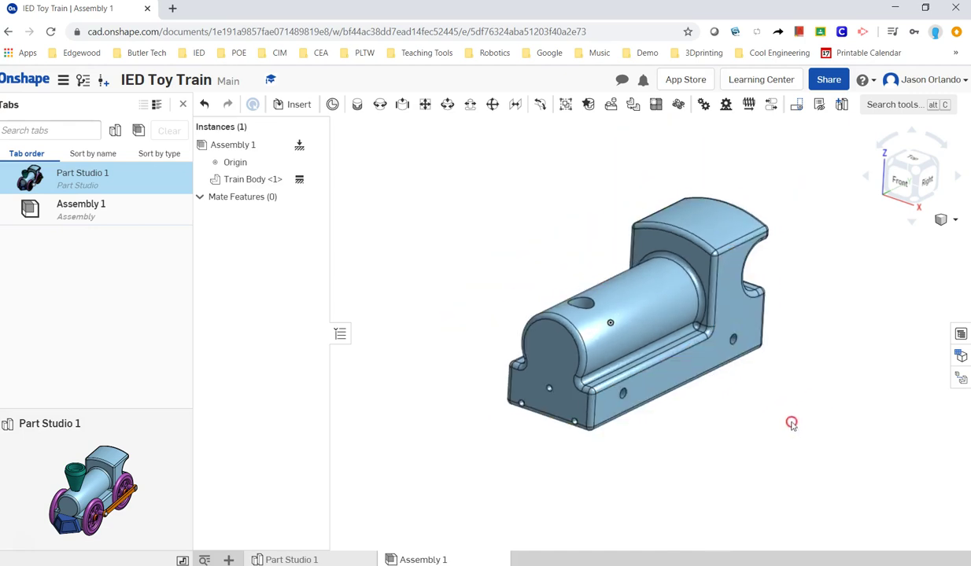